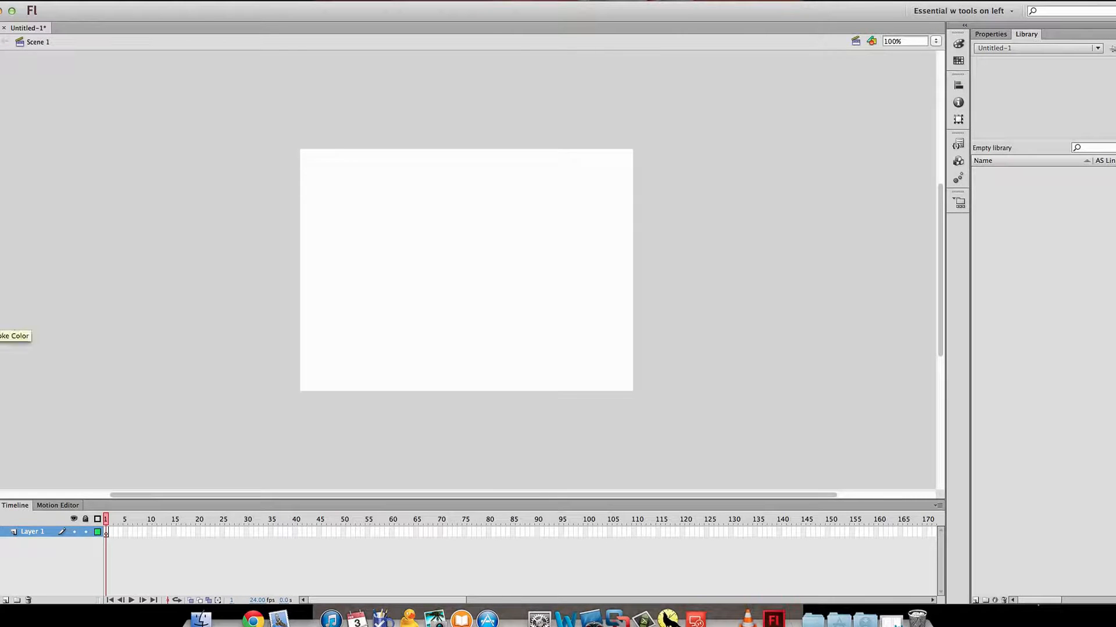
# Draw a rectangle with a black outline and no fill across the middle of the stage
pyautogui.click(3, 360)
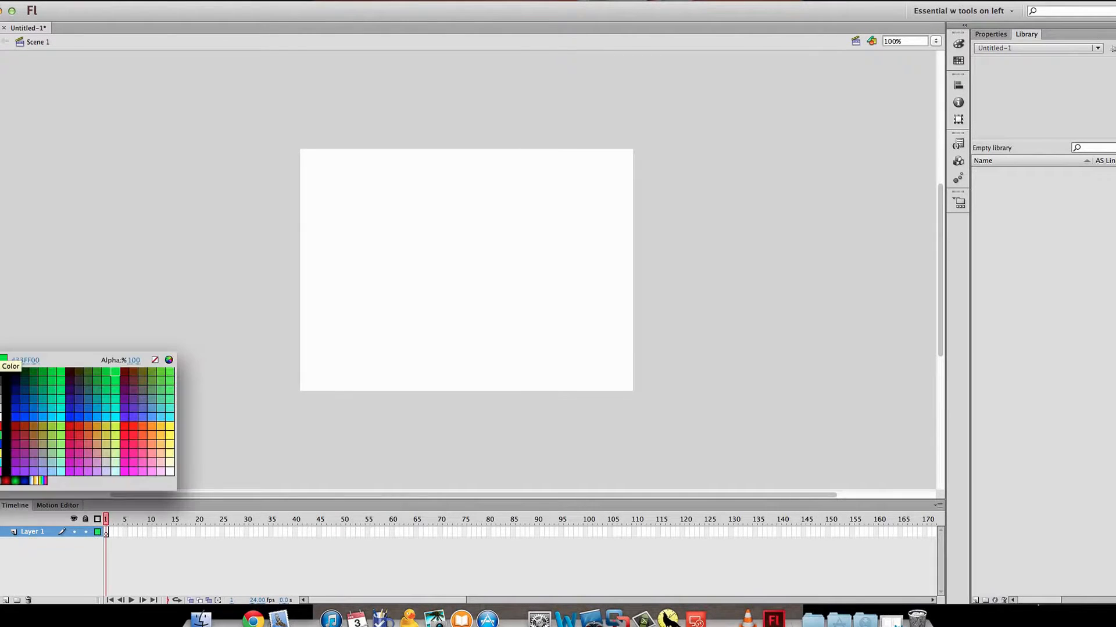
pyautogui.click(154, 360)
pyautogui.moveTo(362, 231); pyautogui.dragTo(592, 329)
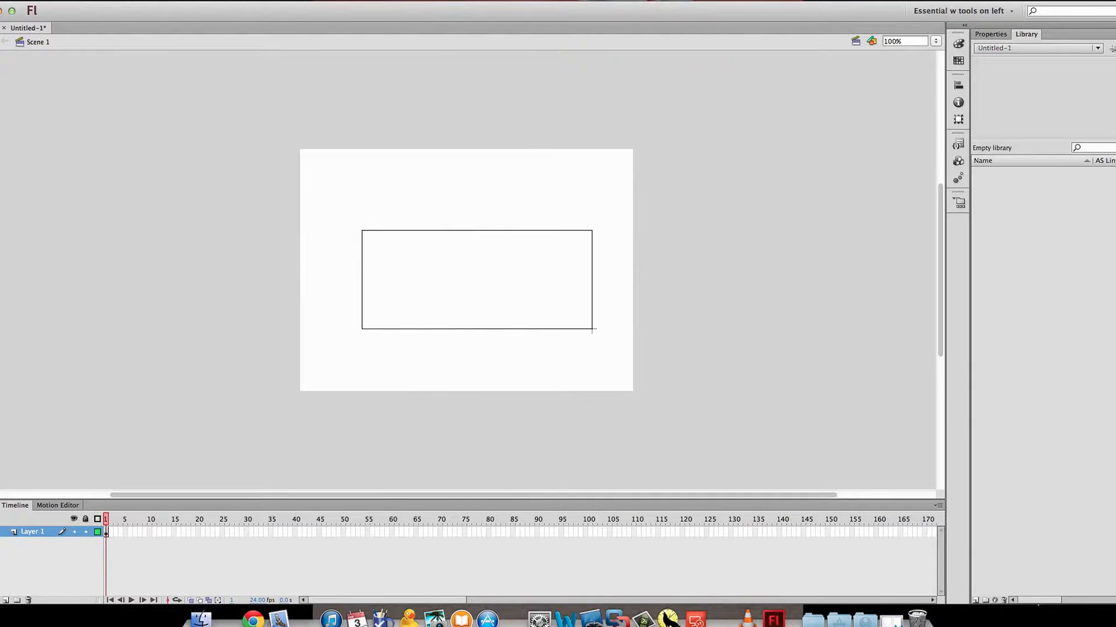
# Extend the outline's layer to frame 24 with Insert Frame and rename the layer Rectangle
pyautogui.rightClick(219, 534)
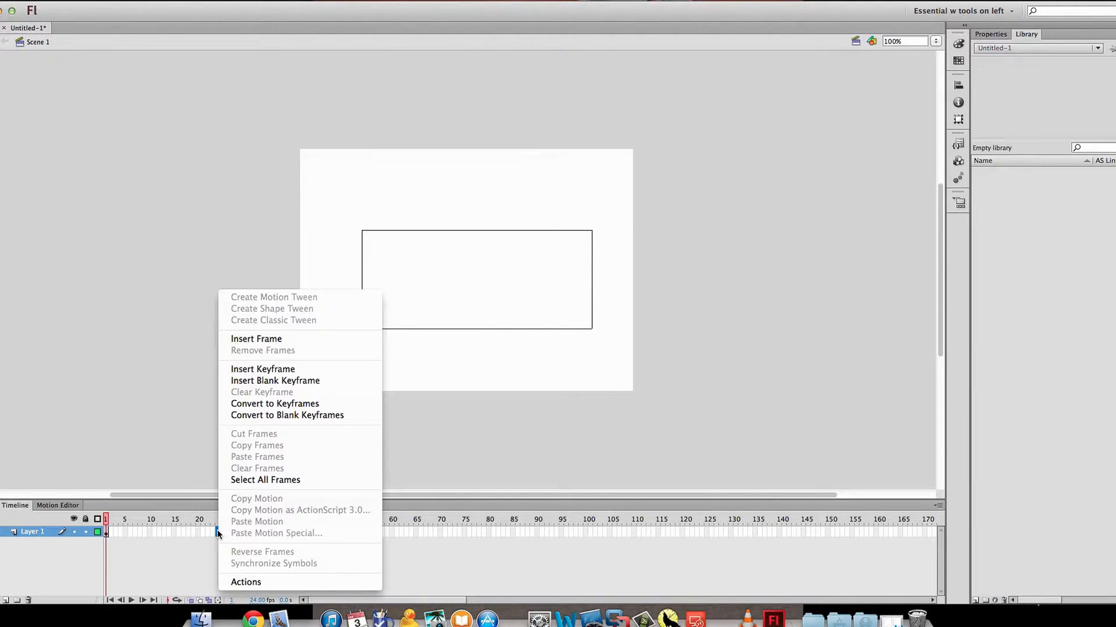
pyautogui.click(271, 340)
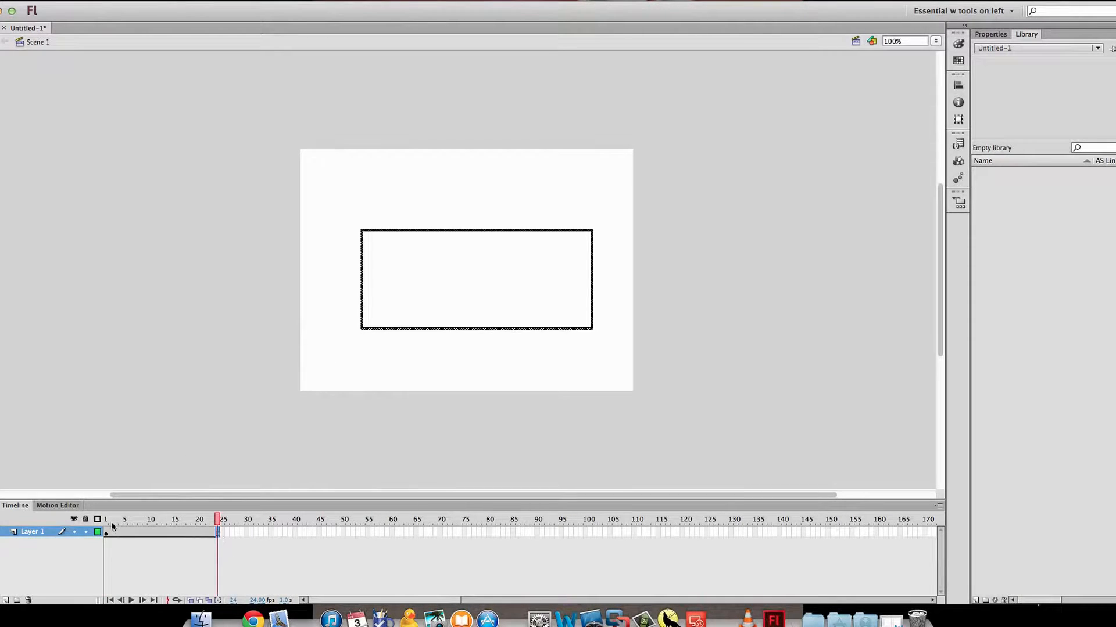
pyautogui.doubleClick(24, 532)
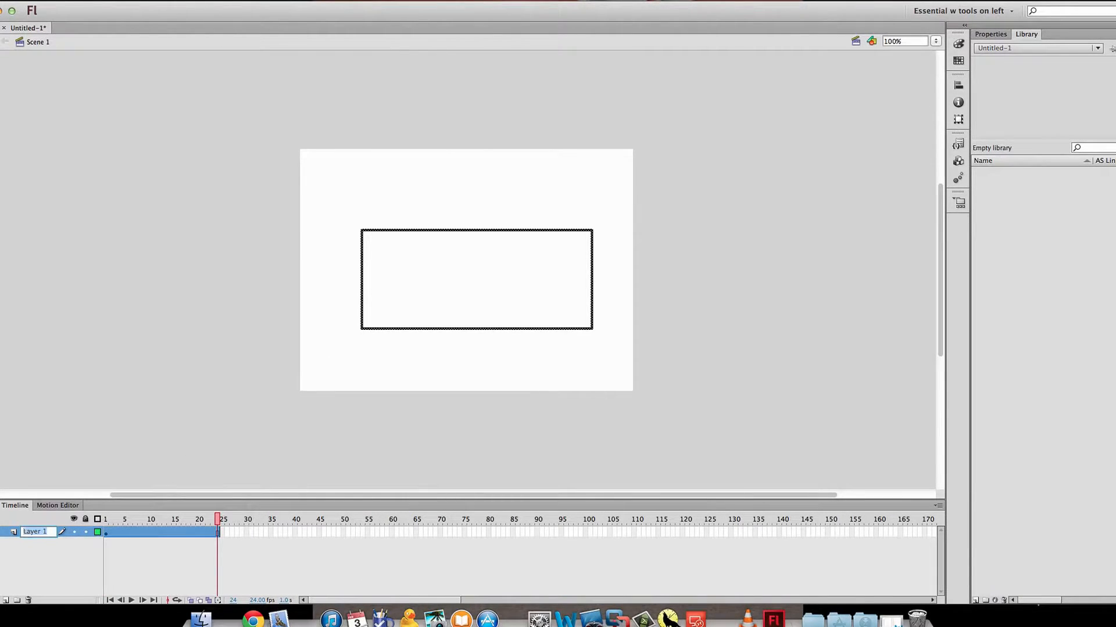
pyautogui.write('Rectangle')
pyautogui.click(88, 425)
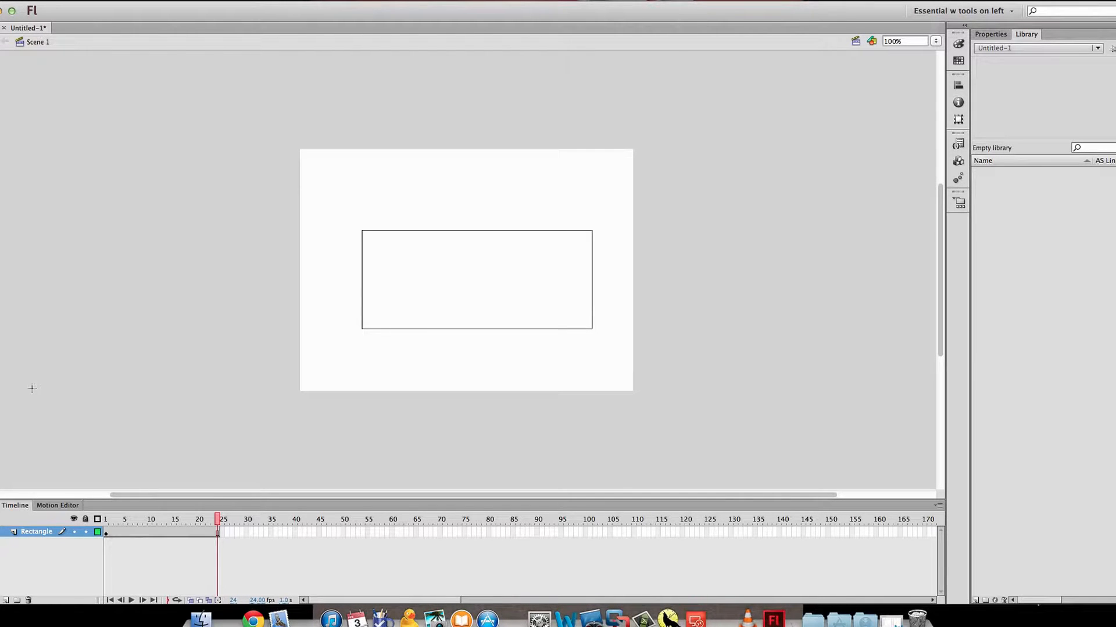
# Add a new layer and draw a green-filled rectangle at frame 1 that completely covers the outlined rectangle
pyautogui.click(6, 600)
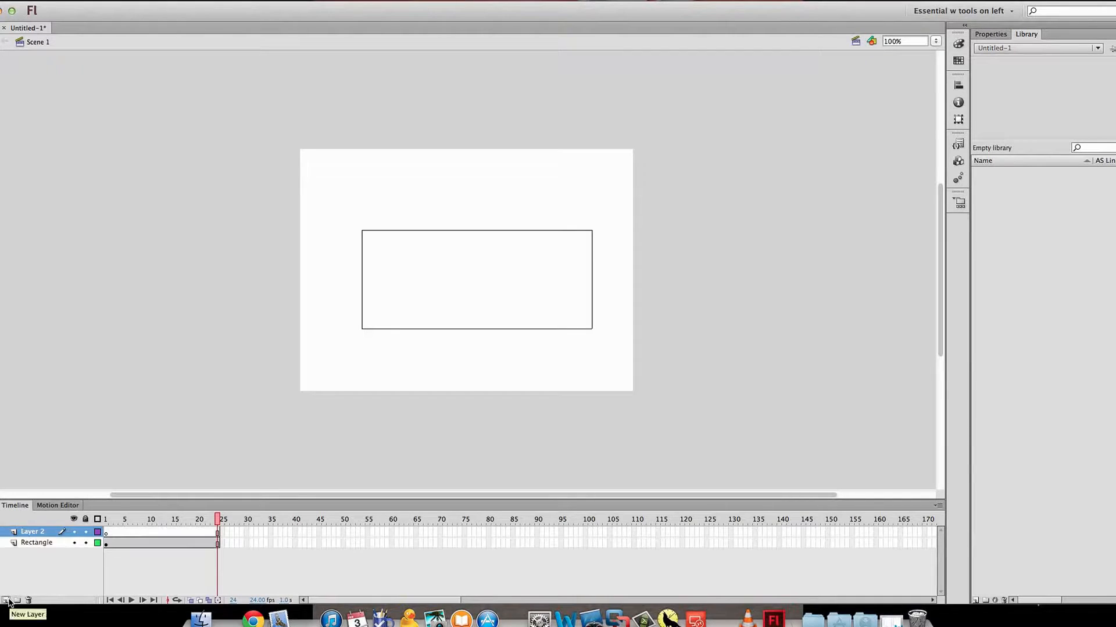
pyautogui.click(106, 533)
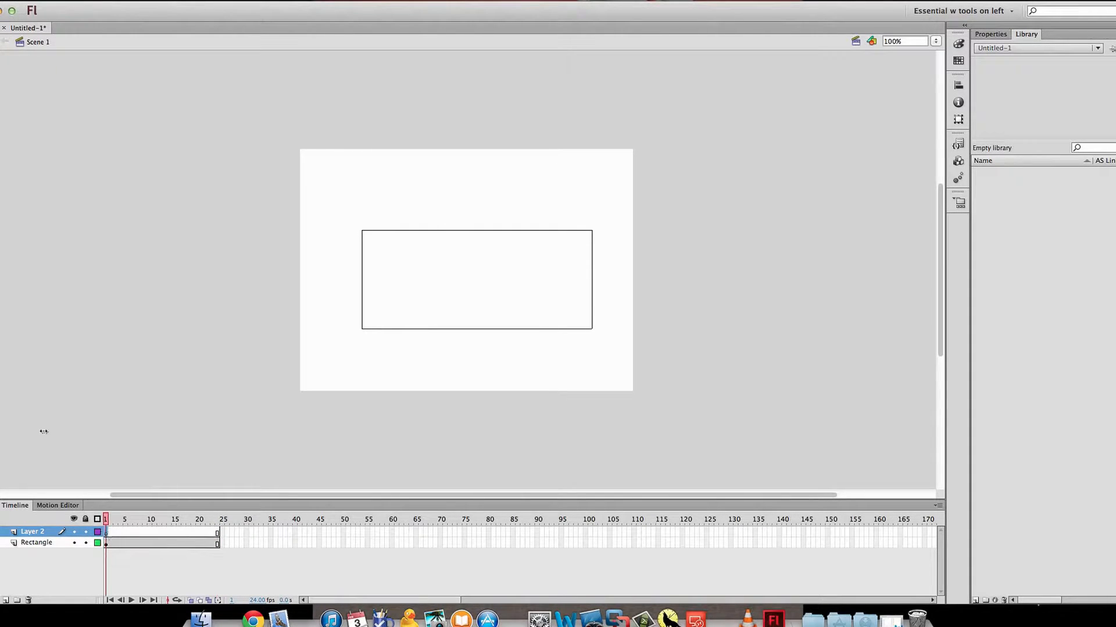
pyautogui.click(1, 164)
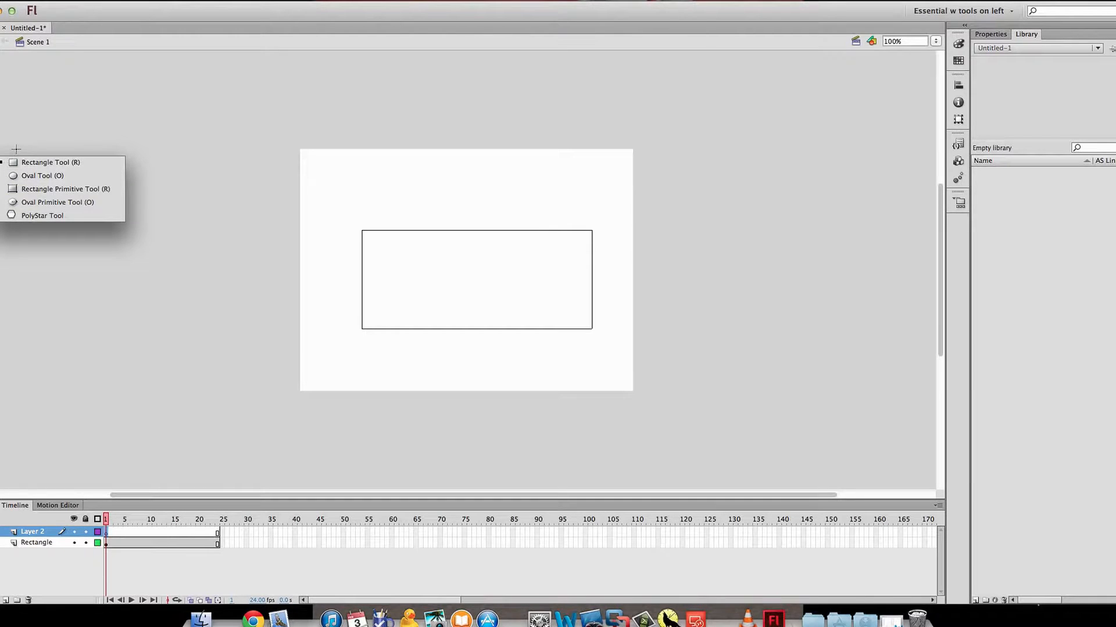
pyautogui.click(24, 165)
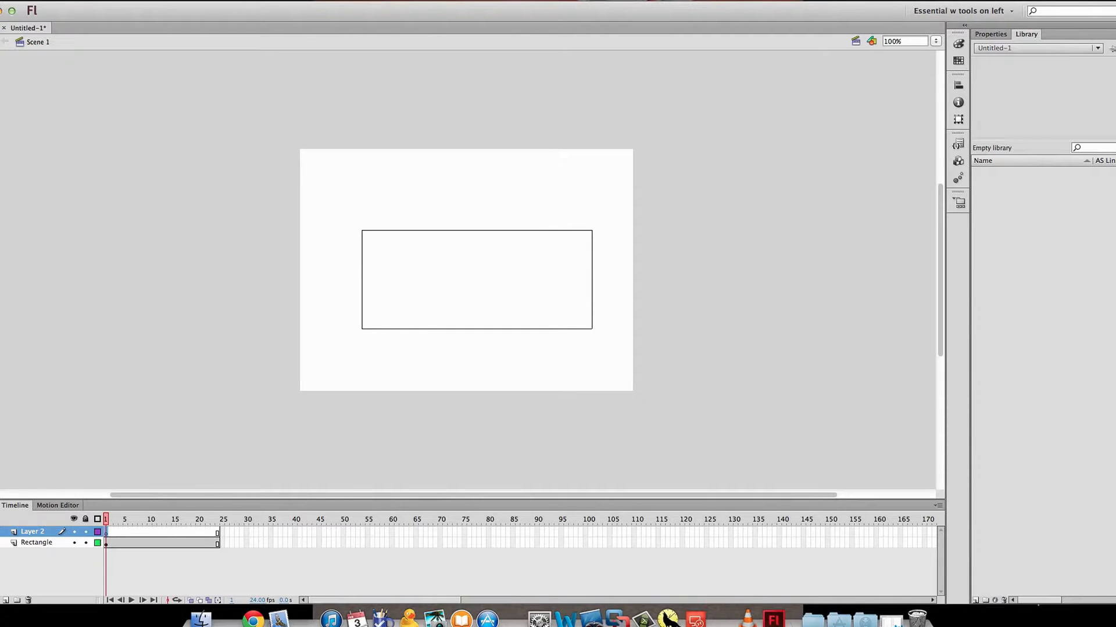
pyautogui.click(1, 371)
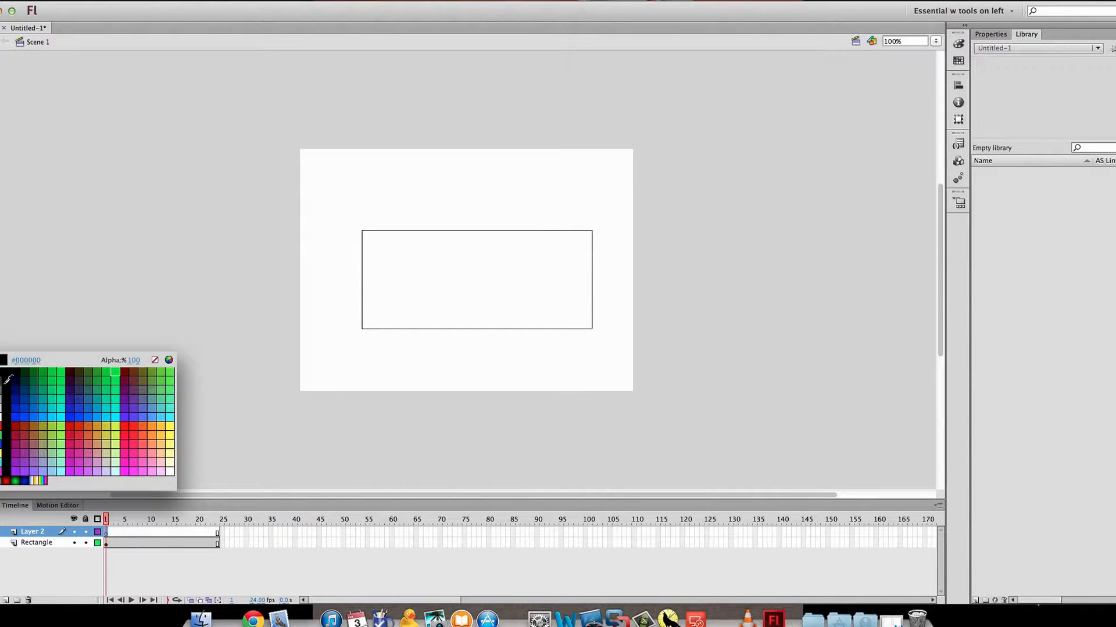
pyautogui.click(114, 374)
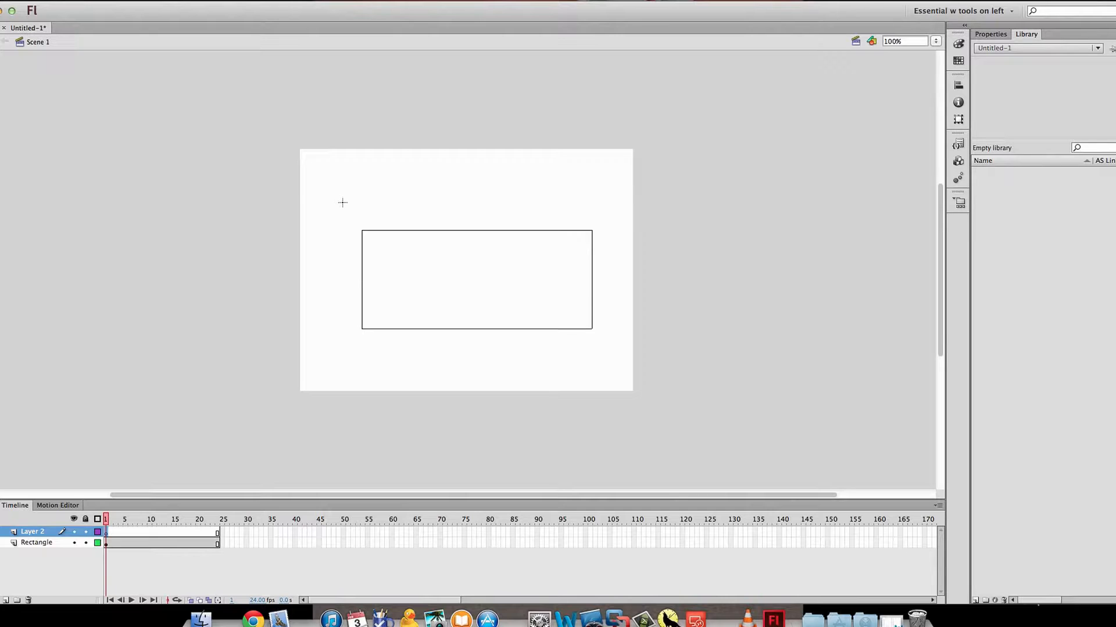
pyautogui.moveTo(342, 202); pyautogui.dragTo(627, 346)
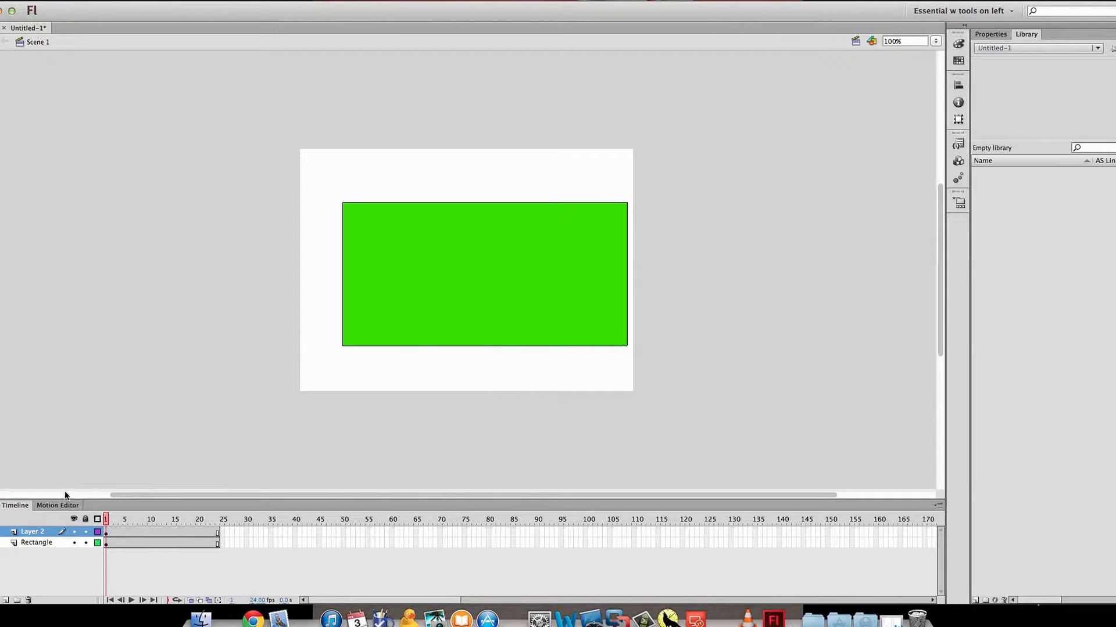
# Rename the green rectangle's layer Big Rectangle
pyautogui.doubleClick(27, 533)
pyautogui.write('B')
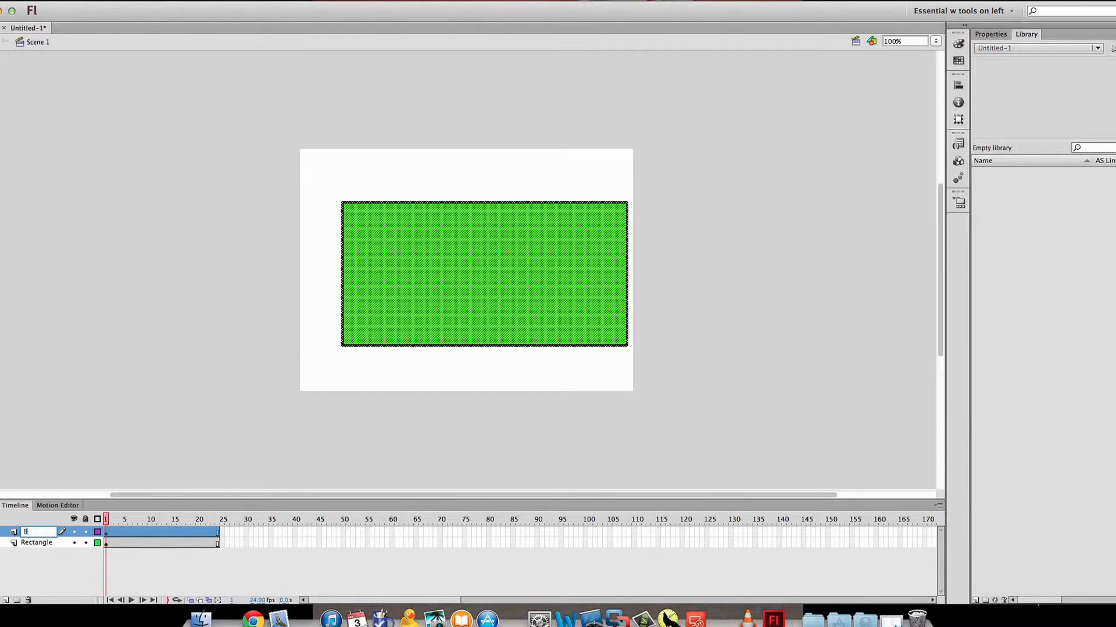
pyautogui.write('ig Rectangle')
pyautogui.click(298, 185)
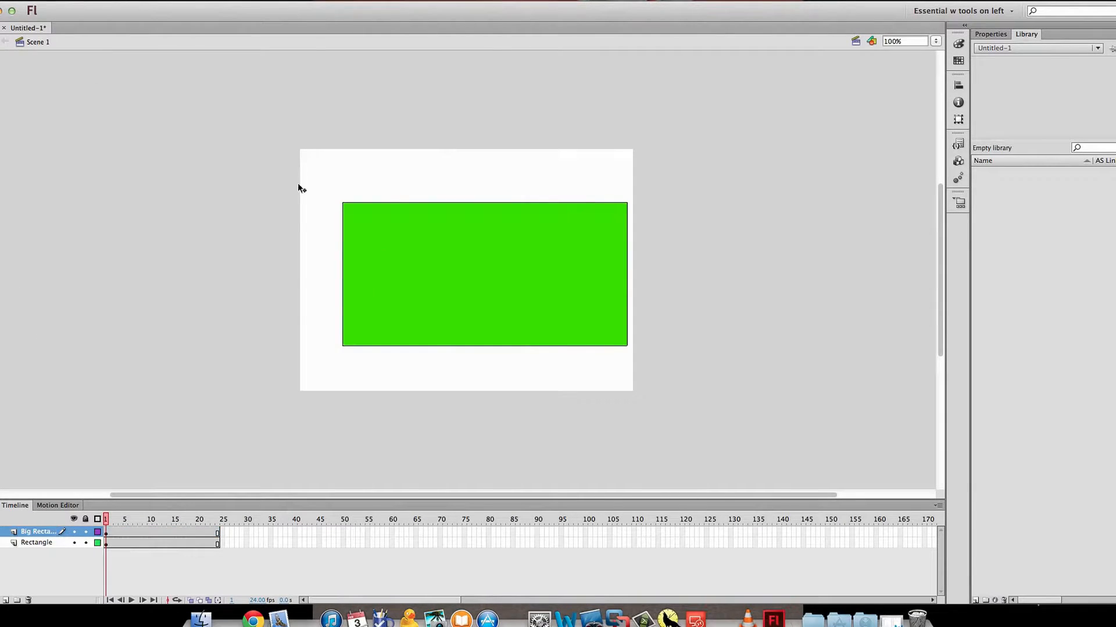
# Convert the whole green rectangle, including its outline, to a graphic symbol named Big Rectangle
pyautogui.doubleClick(454, 277)
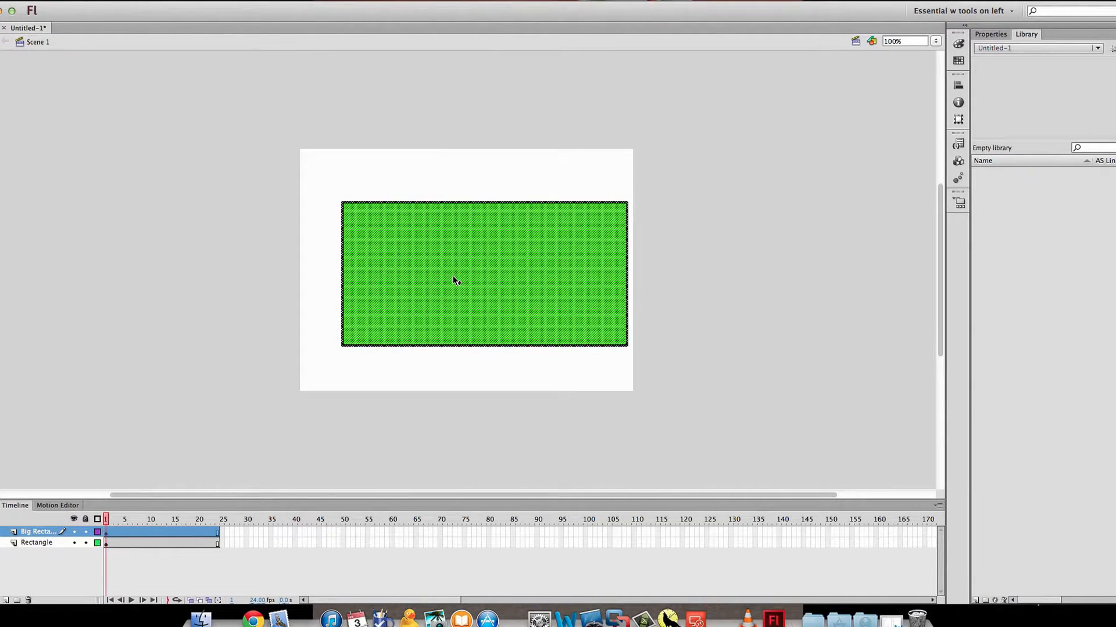
pyautogui.rightClick(419, 259)
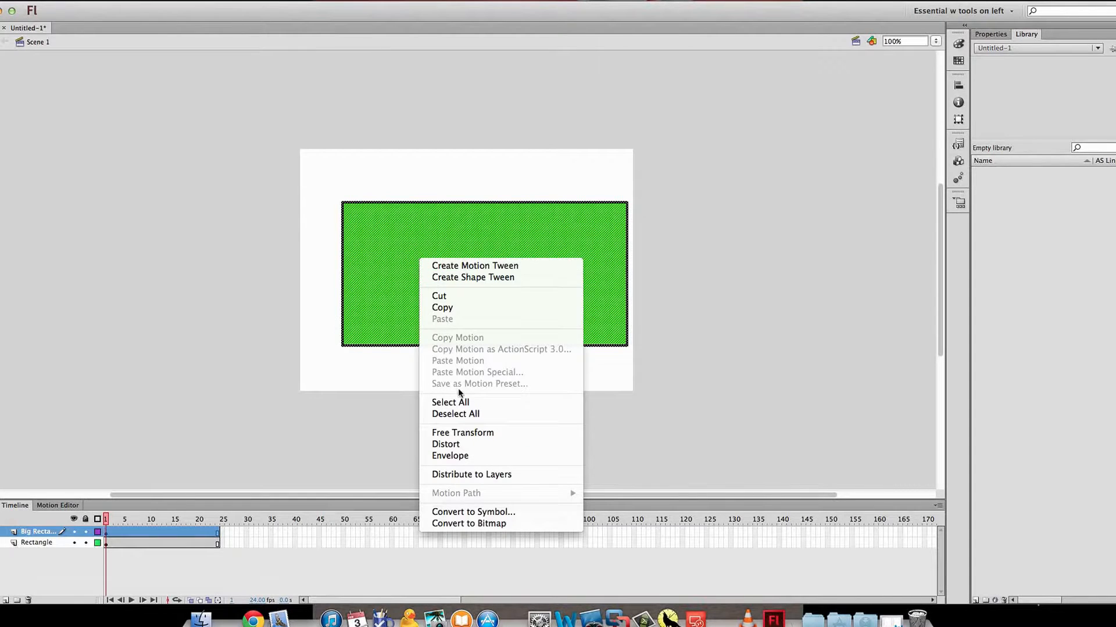
pyautogui.click(488, 513)
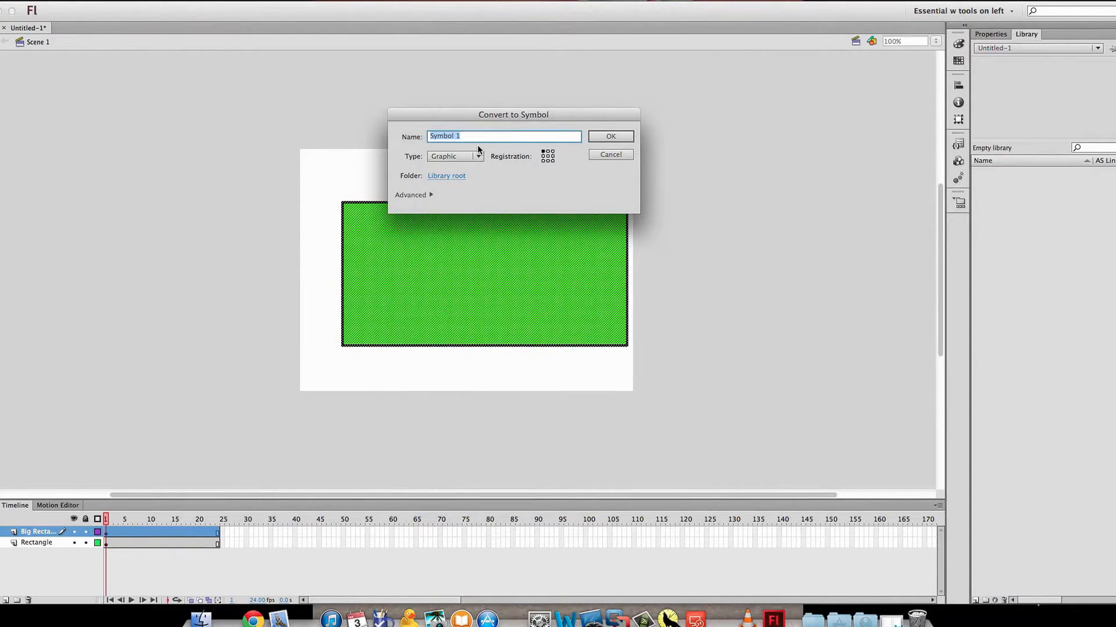
pyautogui.write('Big Rectangle')
pyautogui.press('Return')
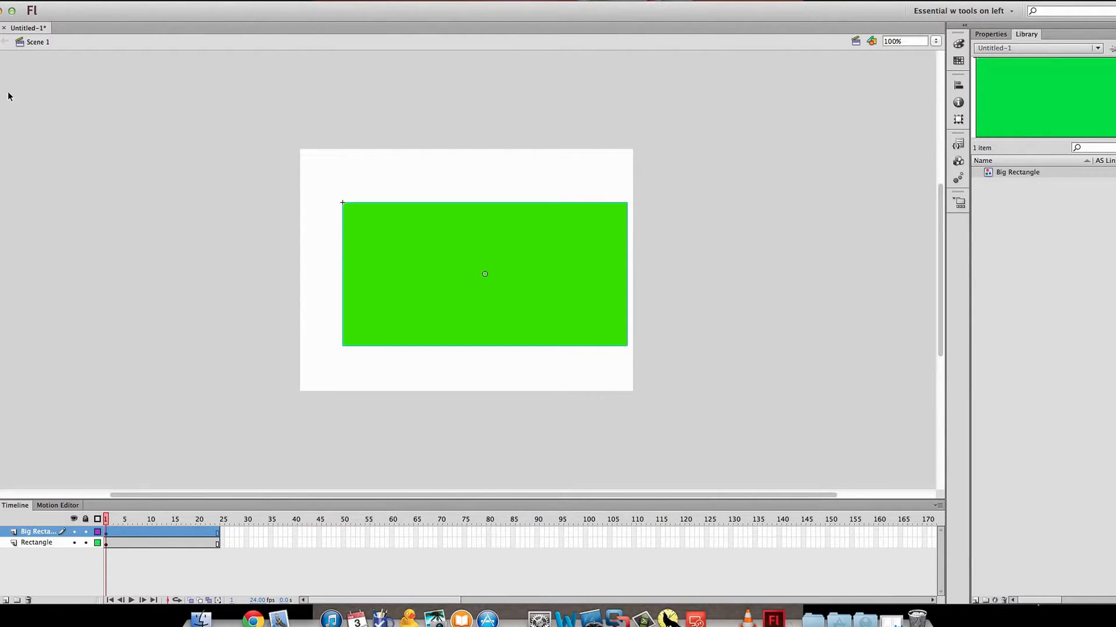
# Move the green rectangle's transformation point to its lower-left corner and rotate it counterclockwise until it uncovers the outlined rectangle
pyautogui.press('q')
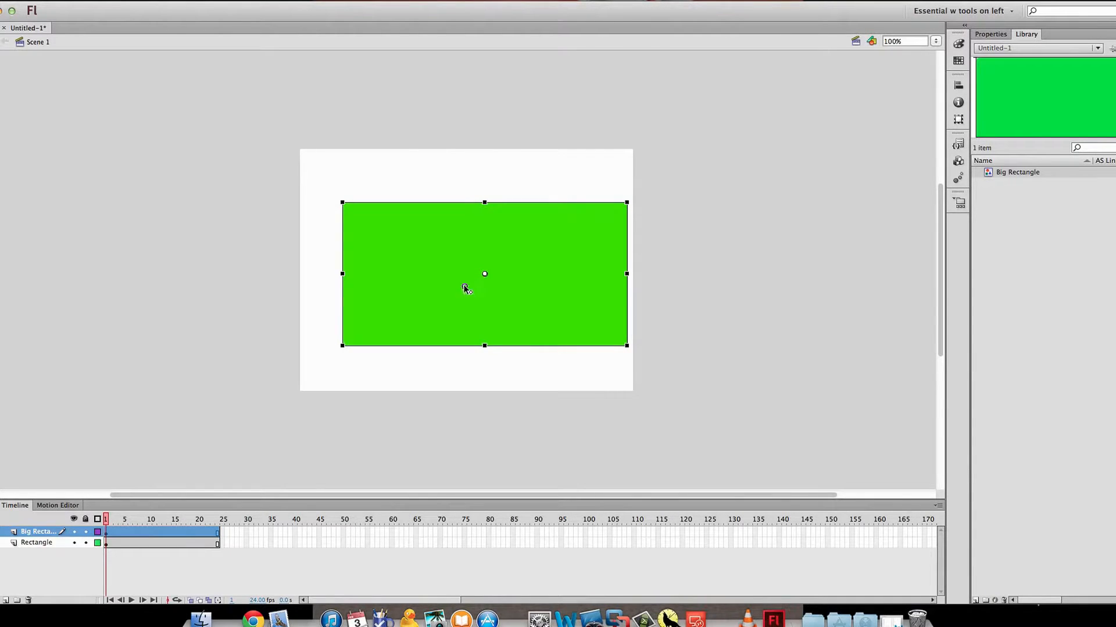
pyautogui.moveTo(341, 341); pyautogui.dragTo(340, 343)
pyautogui.moveTo(634, 195); pyautogui.dragTo(395, 133)
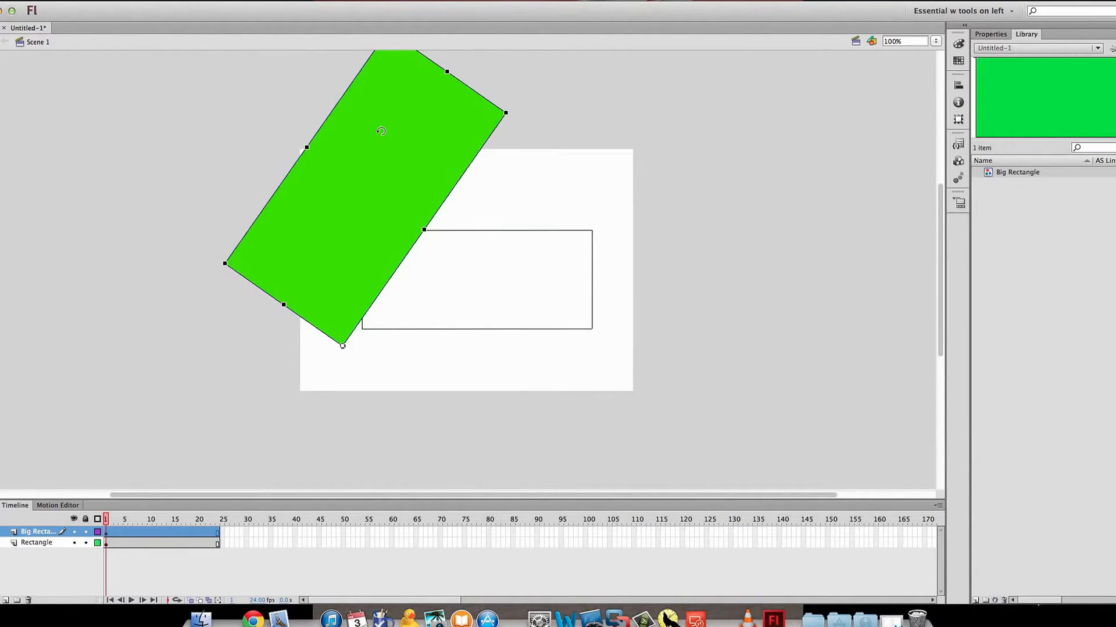
pyautogui.click(228, 187)
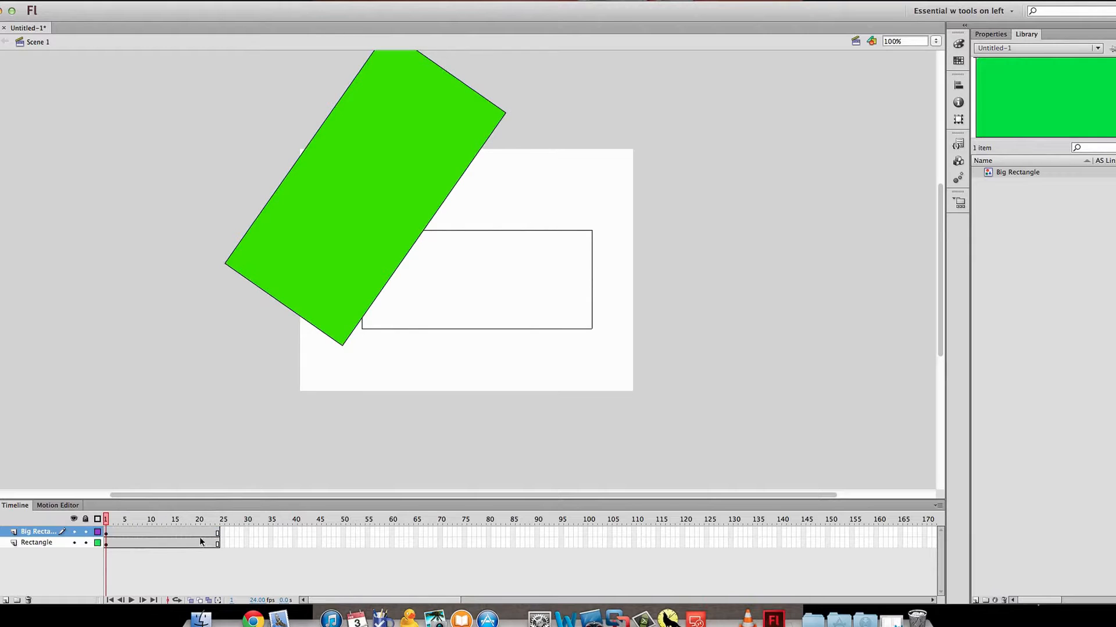
pyautogui.click(217, 532)
pyautogui.rightClick(220, 534)
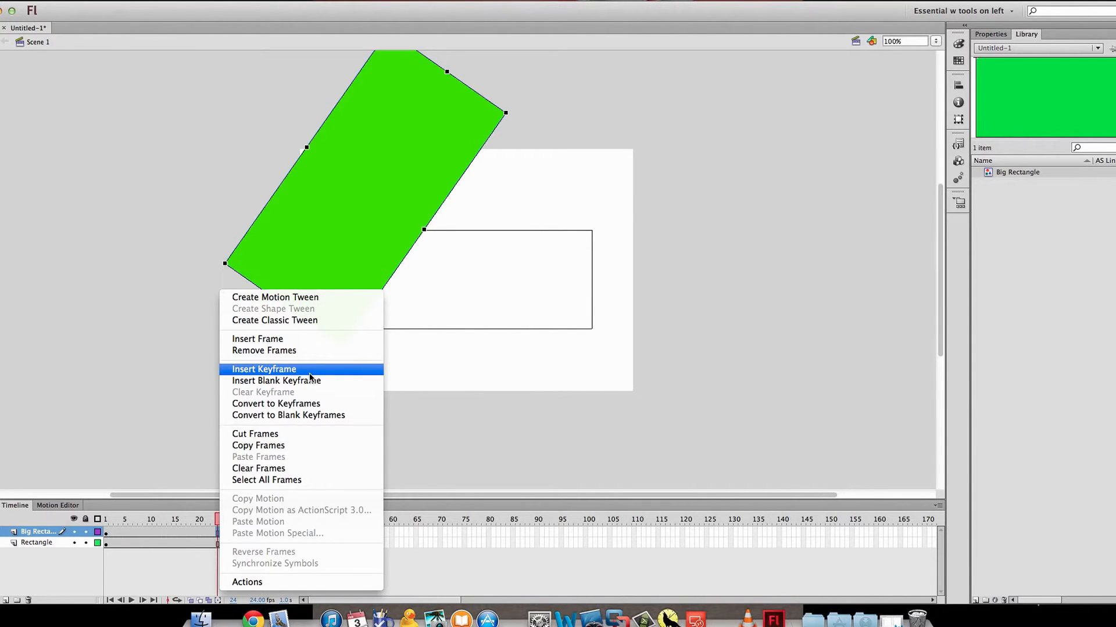
pyautogui.click(186, 390)
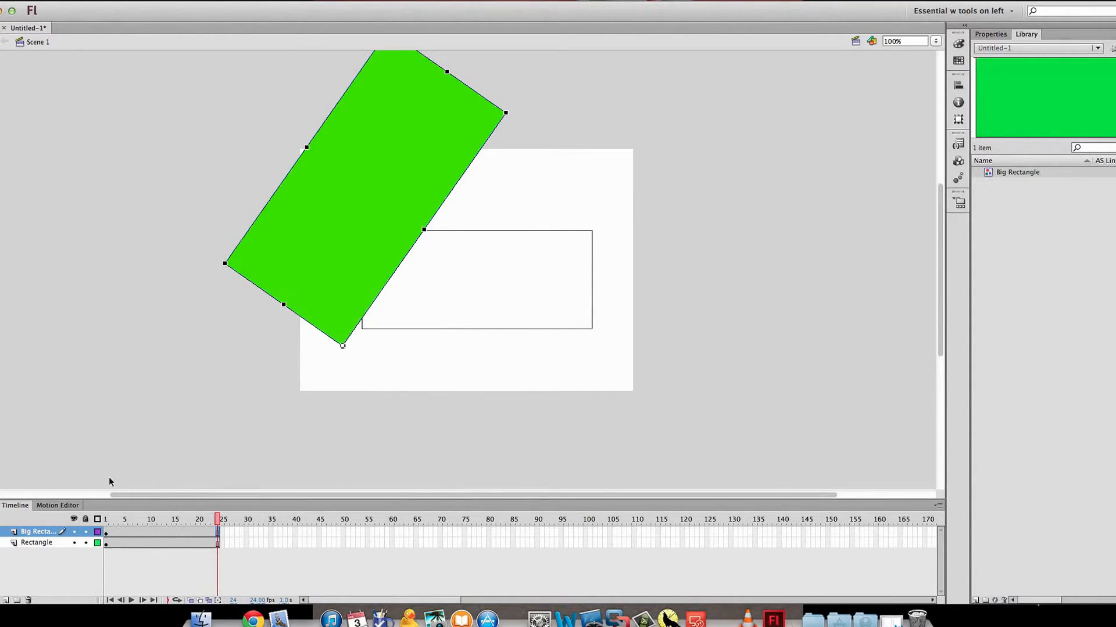
# Create a motion tween on the Big Rectangle layer from frame 1
pyautogui.click(106, 534)
pyautogui.rightClick(106, 535)
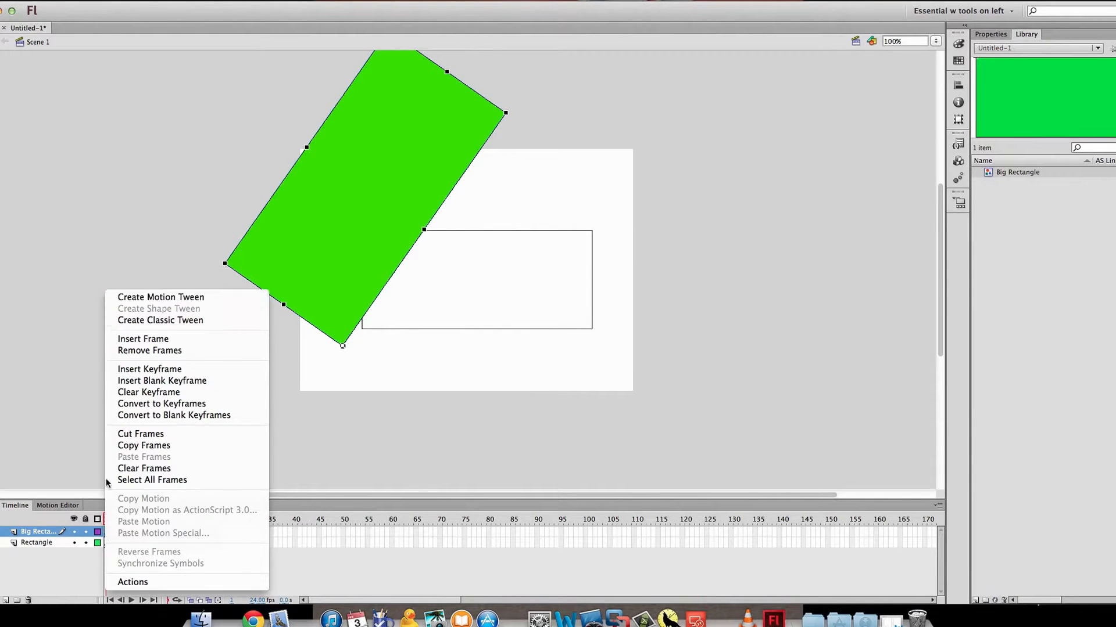
pyautogui.click(180, 297)
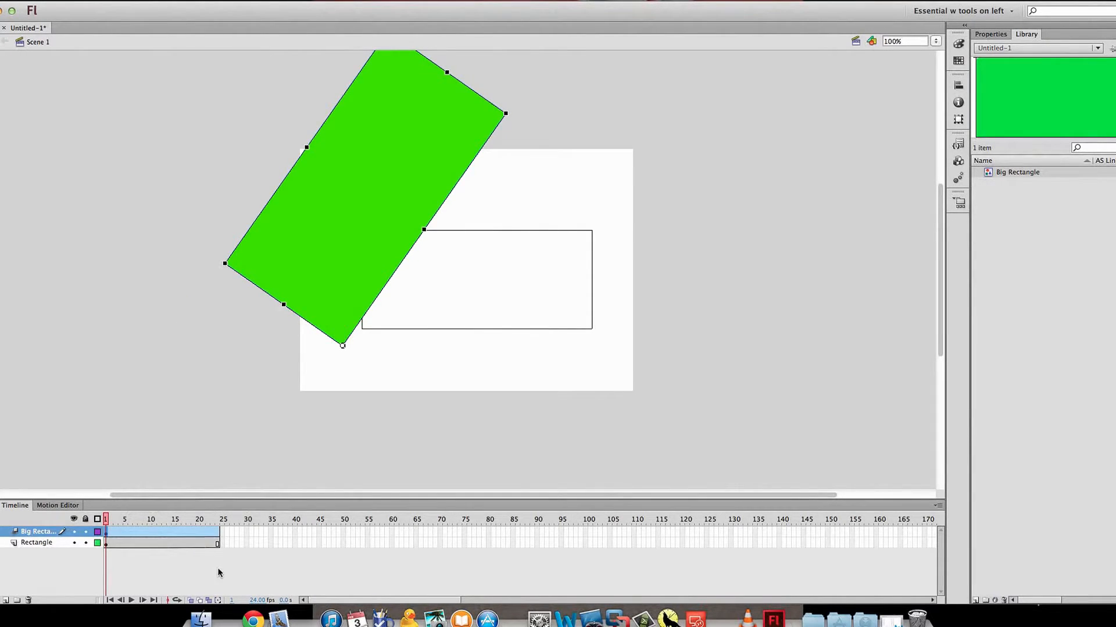
# Insert an All keyframe at frame 24 of the tween and rotate the green rectangle clockwise to lie level over the outline
pyautogui.click(218, 533)
pyautogui.rightClick(219, 536)
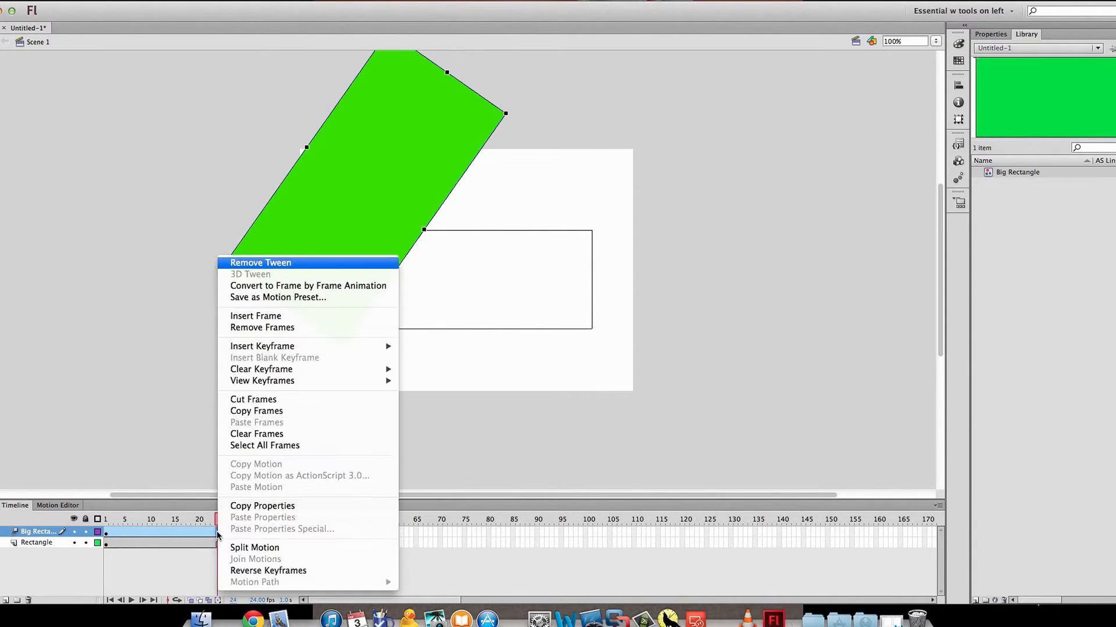
pyautogui.moveTo(319, 347)
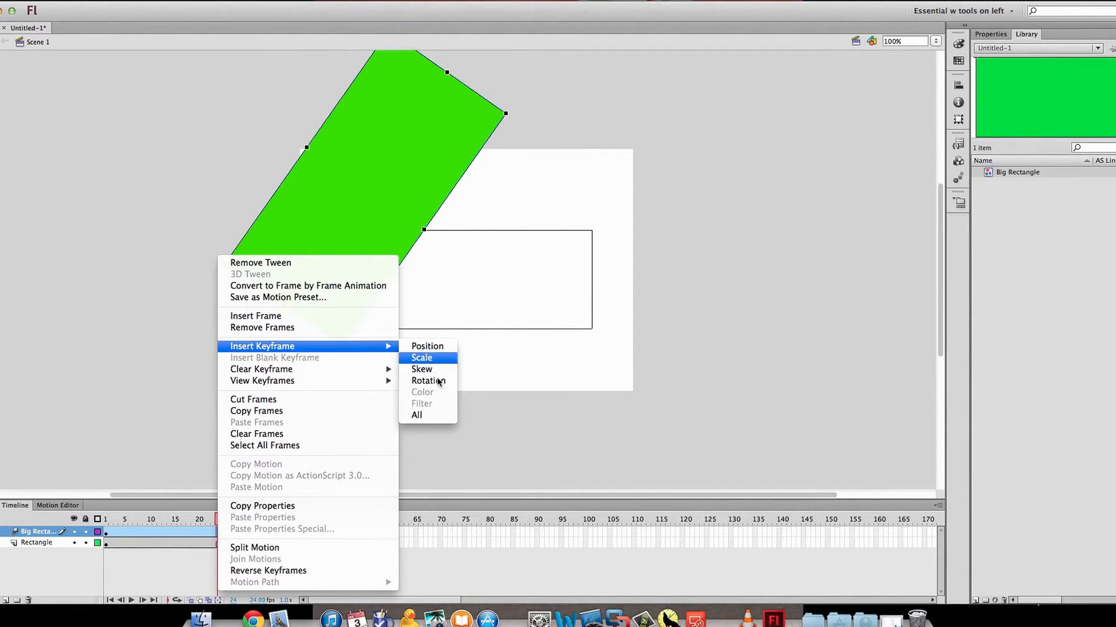
pyautogui.click(418, 415)
pyautogui.scroll(1, 407, 192)
pyautogui.scroll(2, 405, 202)
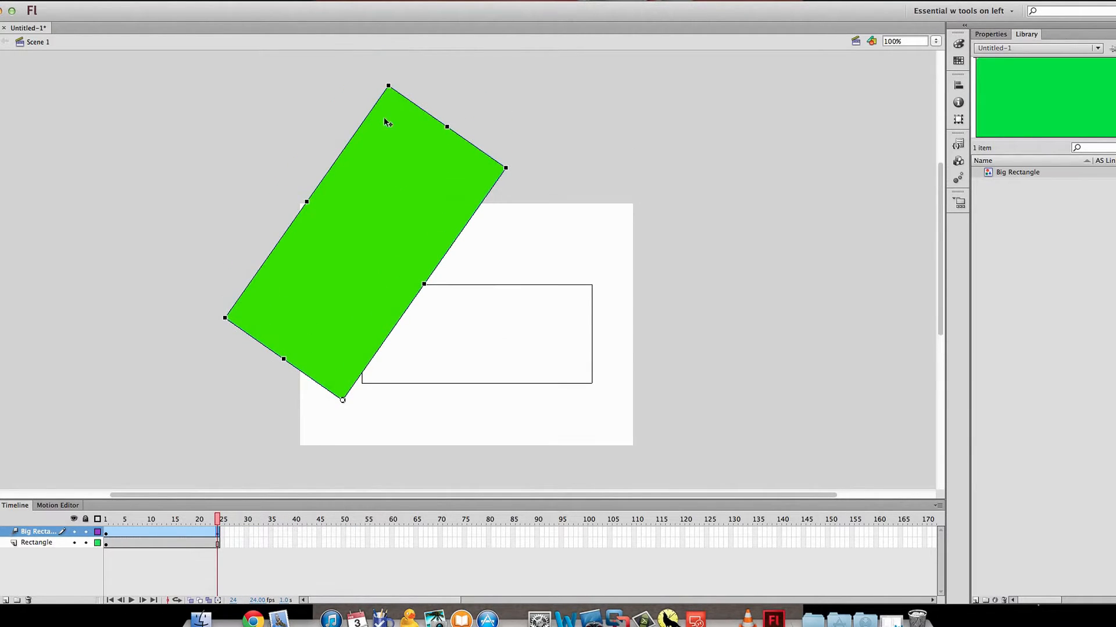
pyautogui.moveTo(390, 81); pyautogui.dragTo(610, 260)
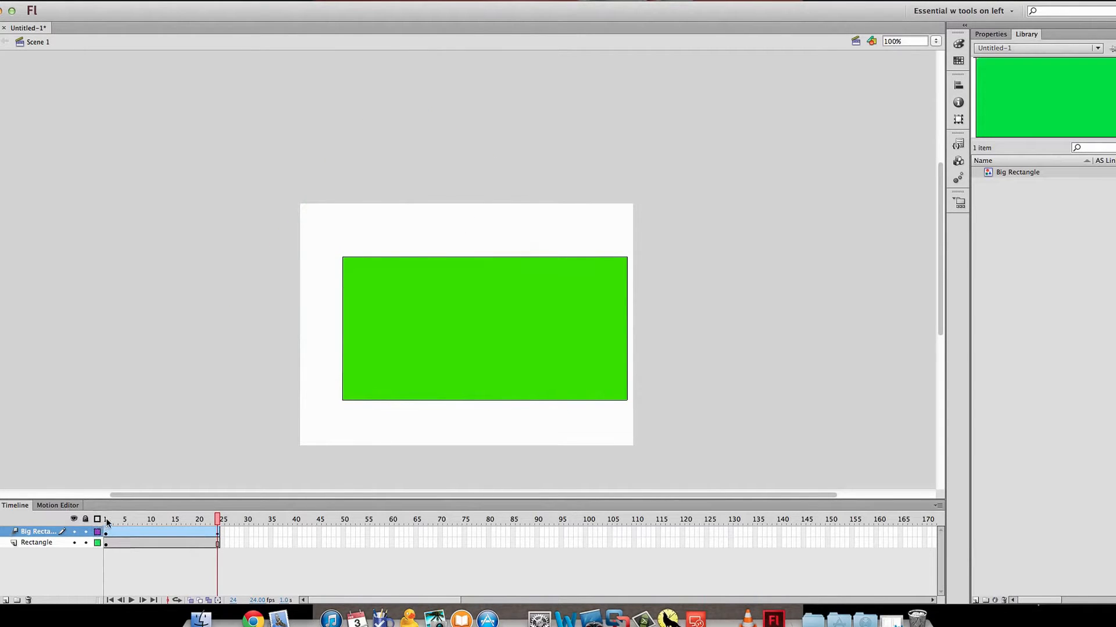
# Check the rotation by scrubbing the opening frames and turn the Big Rectangle layer into a mask for the Rectangle layer
pyautogui.moveTo(106, 521); pyautogui.dragTo(136, 523)
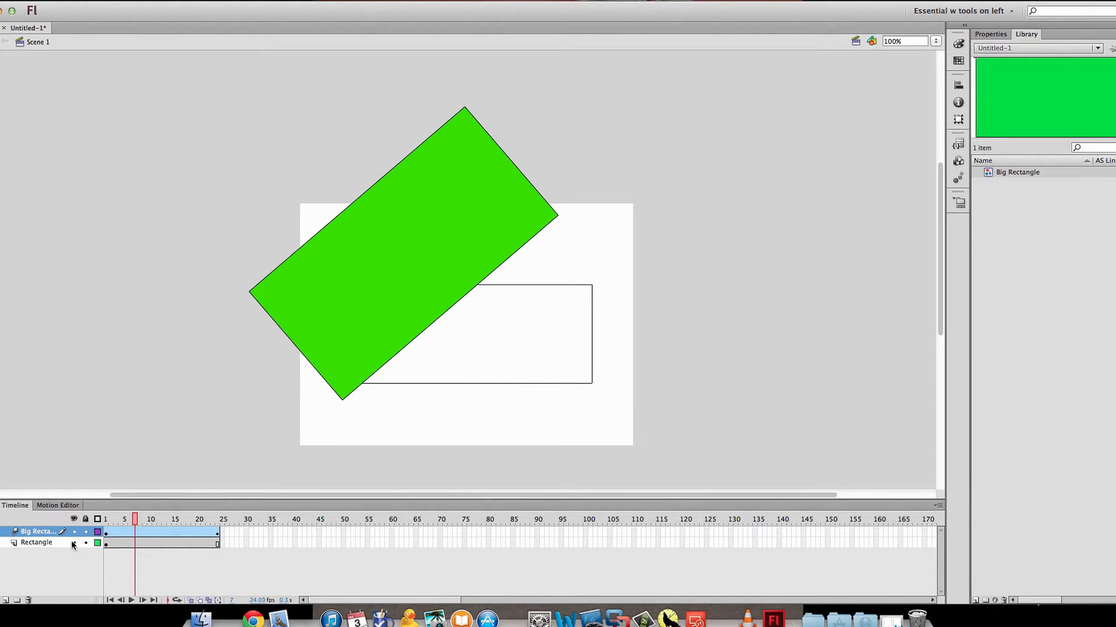
pyautogui.rightClick(34, 533)
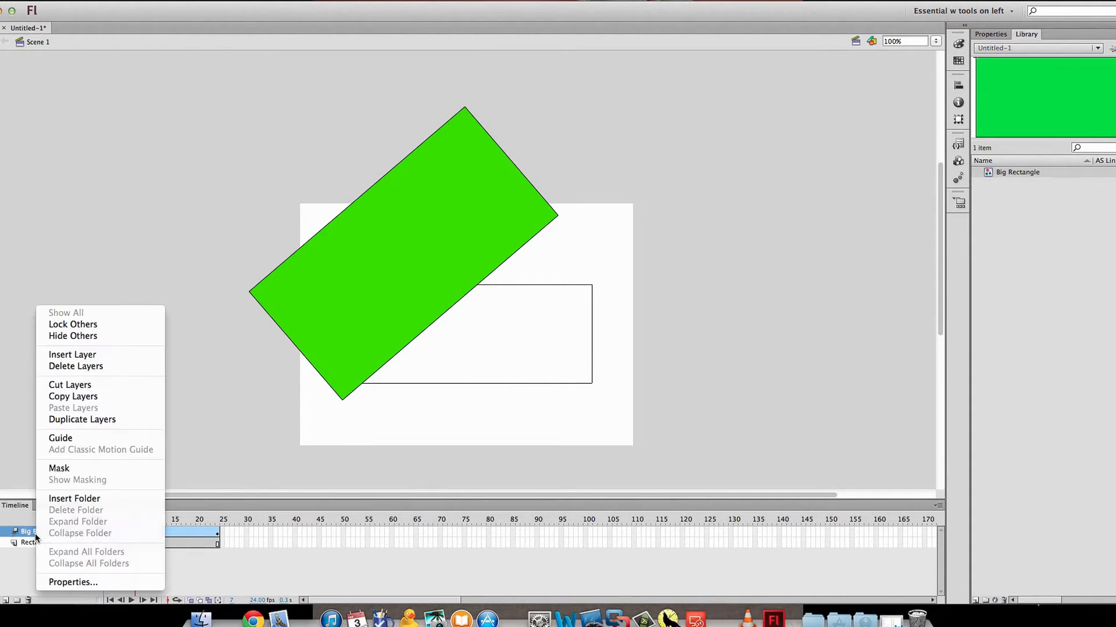
pyautogui.click(67, 468)
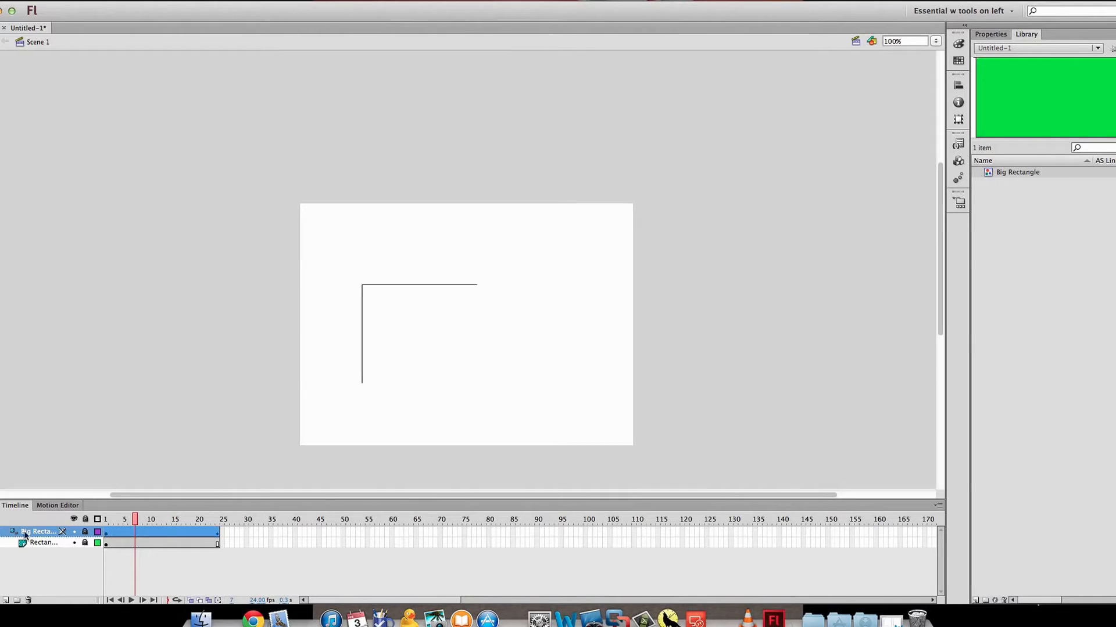
# Scrub the timeline up to frame 24 to preview the outline being revealed by the mask
pyautogui.moveTo(109, 522); pyautogui.dragTo(211, 529)
pyautogui.click(217, 531)
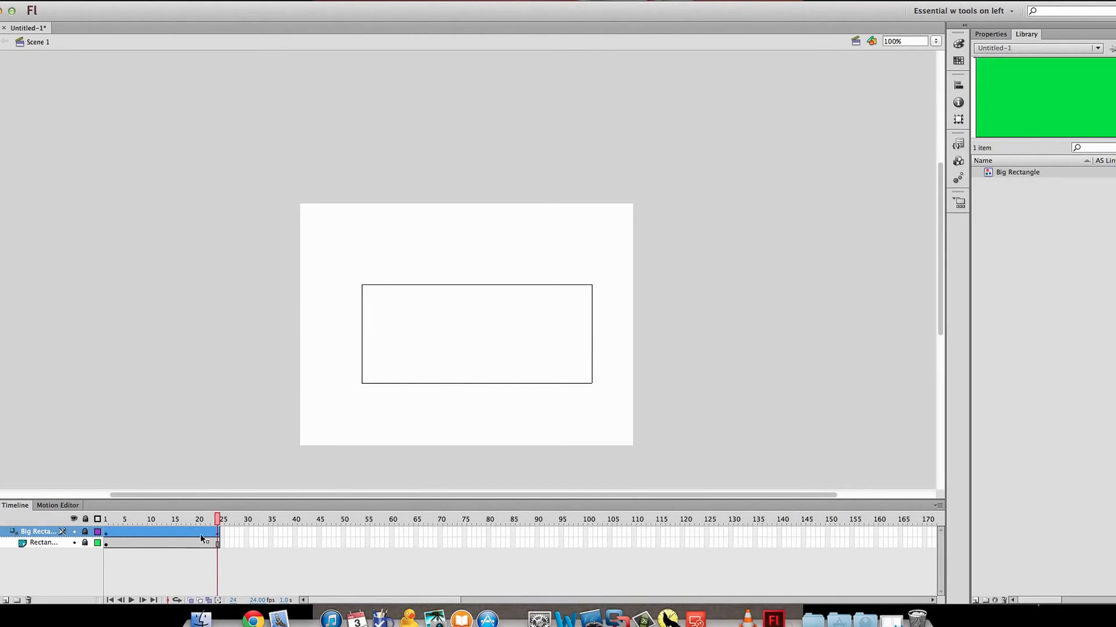
pyautogui.moveTo(135, 515)
pyautogui.mouseDown()
pyautogui.moveTo(103, 517)
pyautogui.moveTo(218, 523)
pyautogui.mouseUp()
# Turn off the mask on the Big Rectangle layer and scrub the first frames to view the unmasked rotation
pyautogui.rightClick(40, 530)
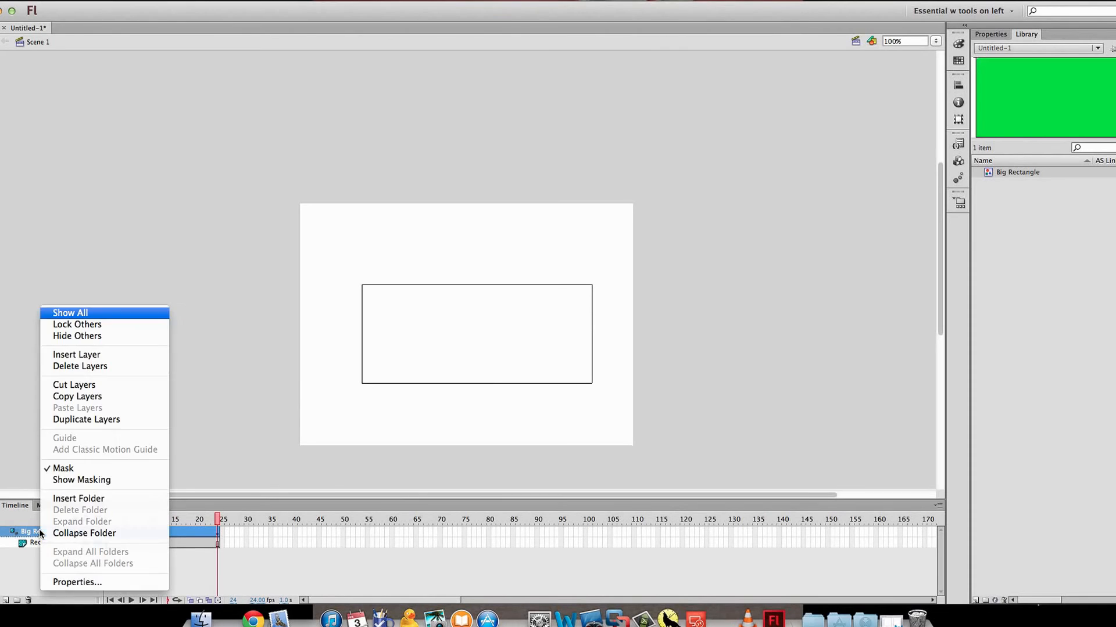
pyautogui.click(66, 472)
pyautogui.moveTo(115, 518)
pyautogui.mouseDown()
pyautogui.moveTo(106, 518)
pyautogui.moveTo(219, 519)
pyautogui.moveTo(130, 518)
pyautogui.mouseUp()
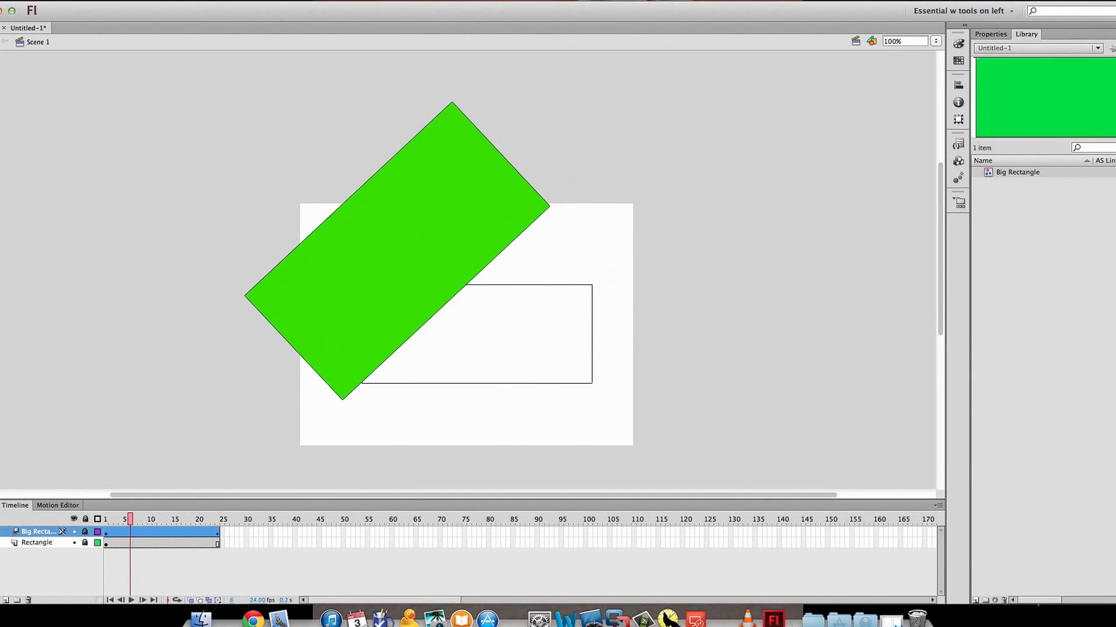